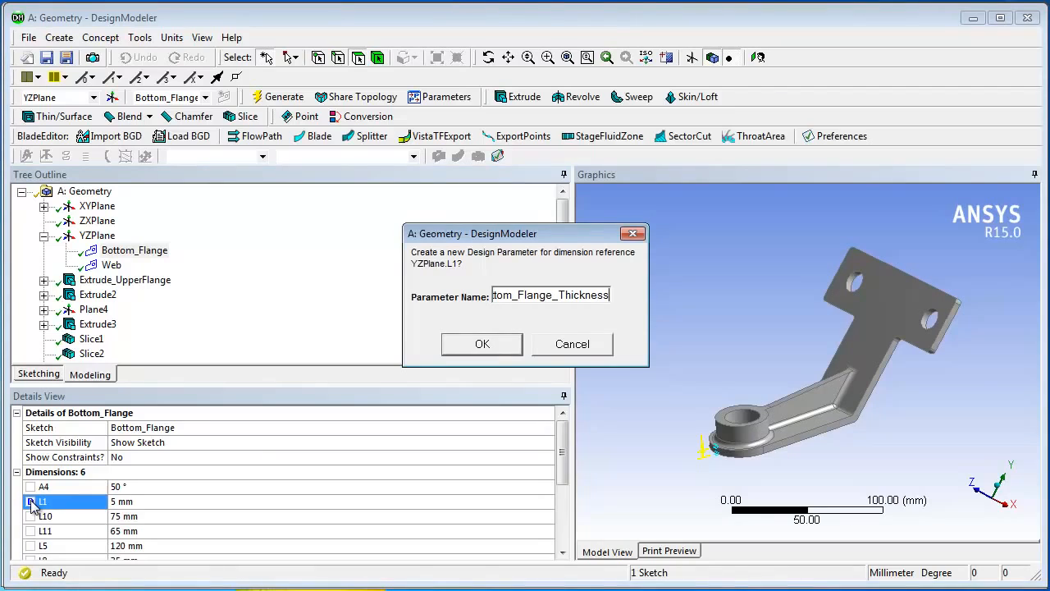
Step: Confirm the Bottom_Flange_Thickness parameter, then promote the Extrude_UpperFlange depth to a parameter named Upper_Flange_thickness
{"action": "left_click", "coordinate": [483, 345]}
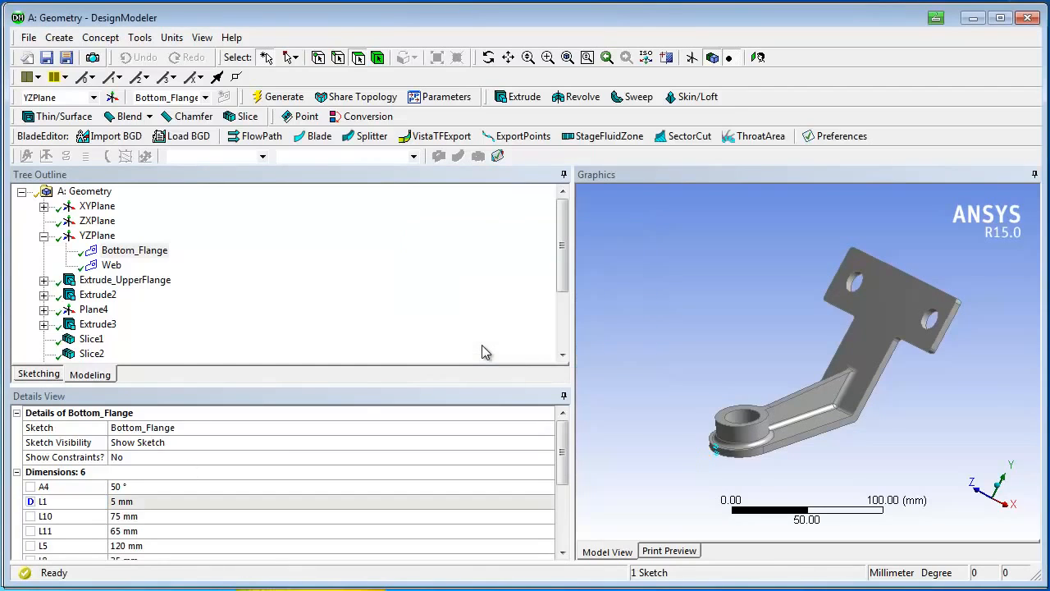
{"action": "left_click", "coordinate": [144, 282]}
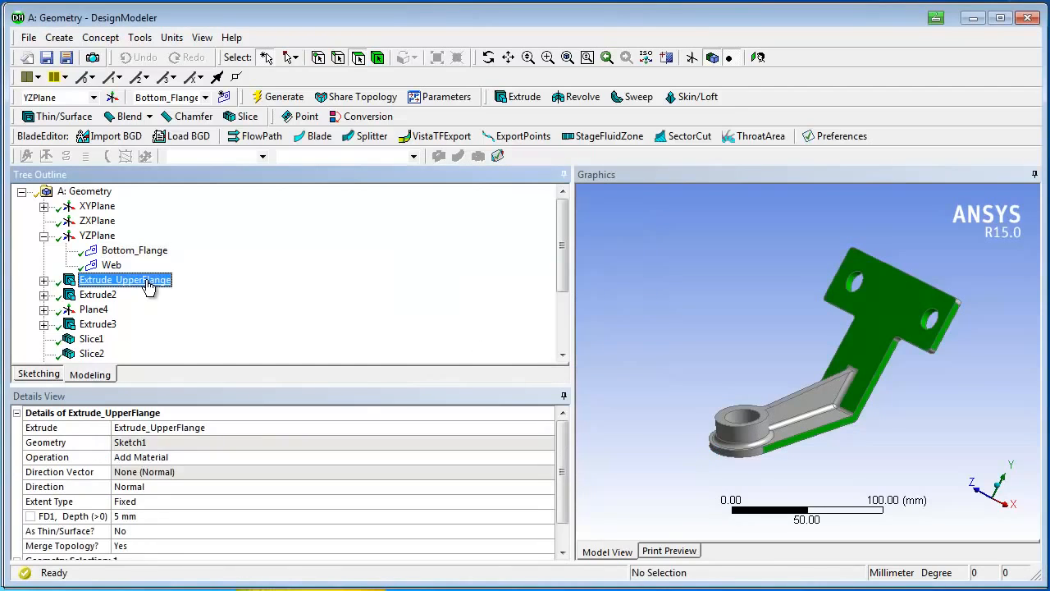
{"action": "left_click", "coordinate": [31, 516]}
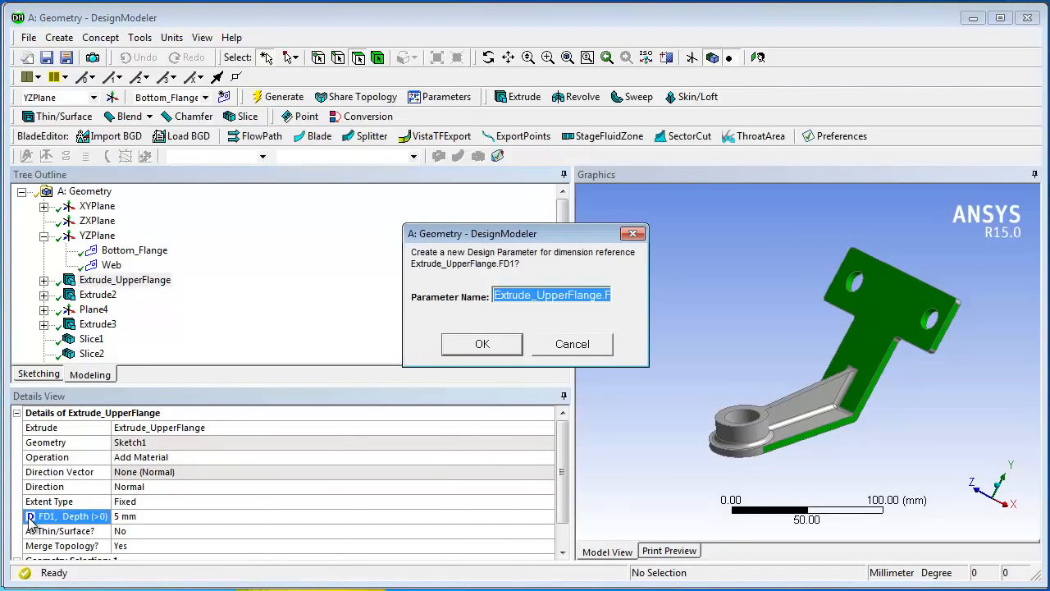
{"action": "type", "text": "Upper_Flange_t"}
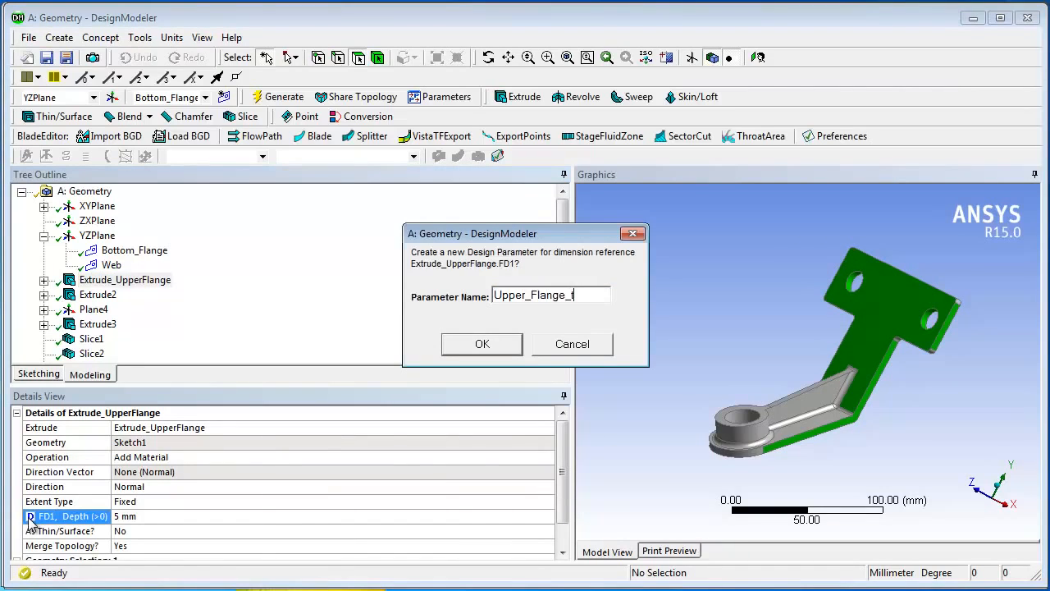
{"action": "type", "text": "hickness"}
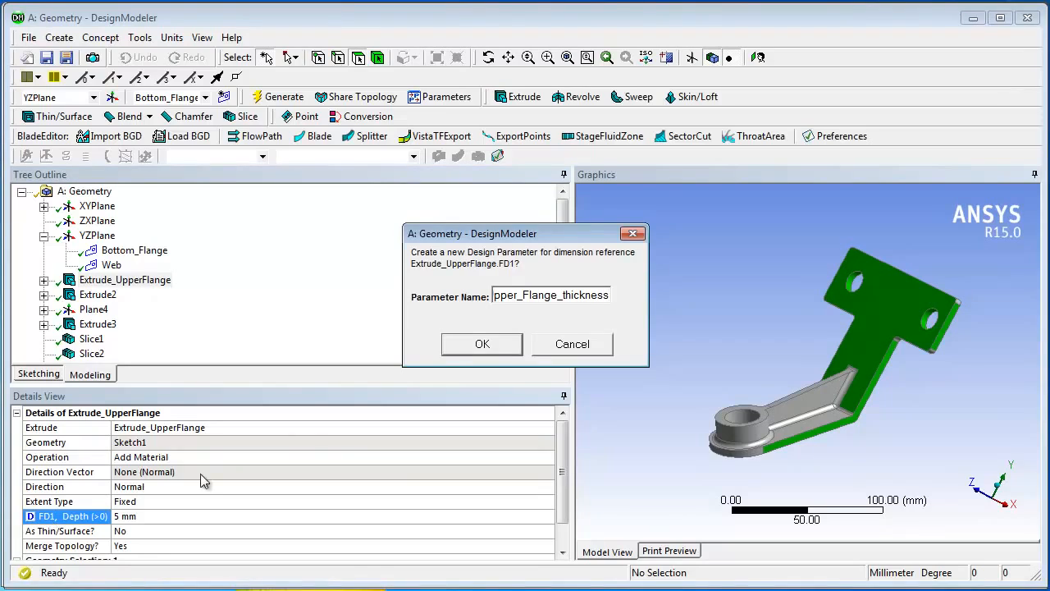
{"action": "left_click", "coordinate": [482, 345]}
Step: Promote the Extrude_Web depth to a design parameter named Web_Thickness
{"action": "left_click_drag", "start_coordinate": [562, 285], "coordinate": [563, 326]}
{"action": "left_click", "coordinate": [111, 354]}
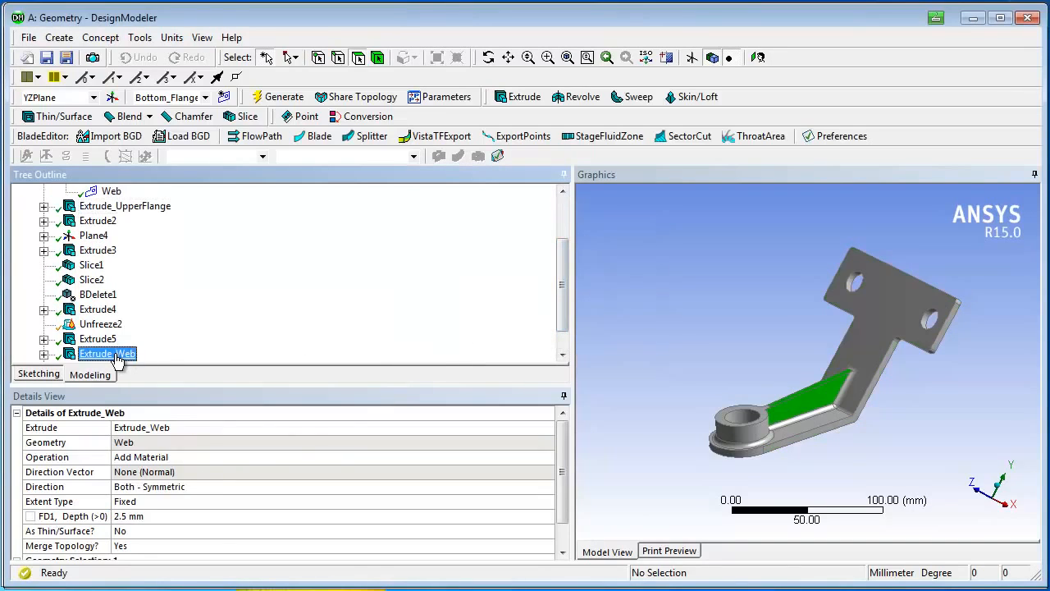
{"action": "left_click", "coordinate": [30, 516]}
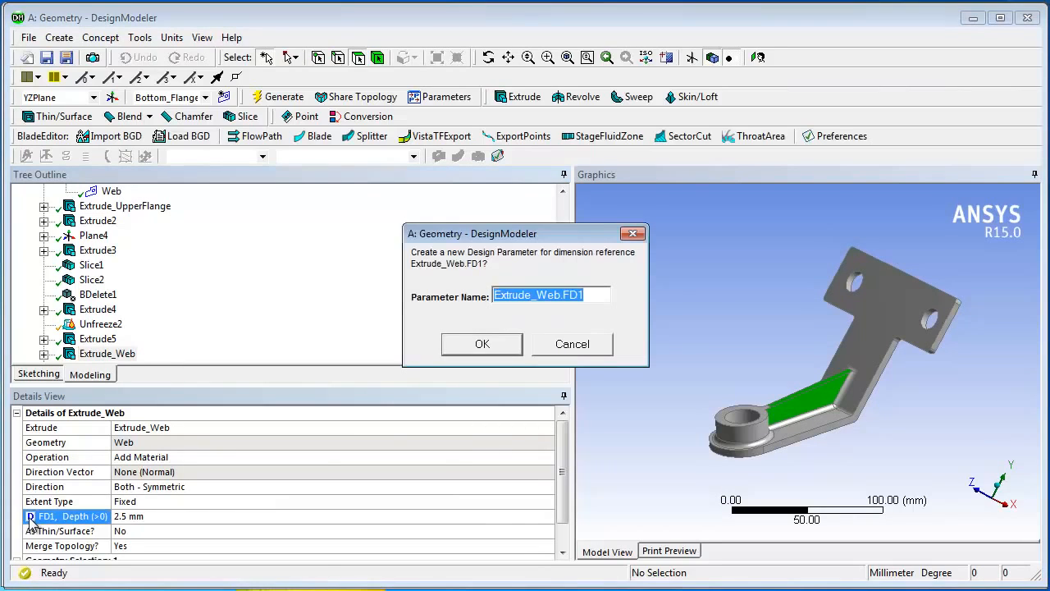
{"action": "type", "text": "Web_Thickness"}
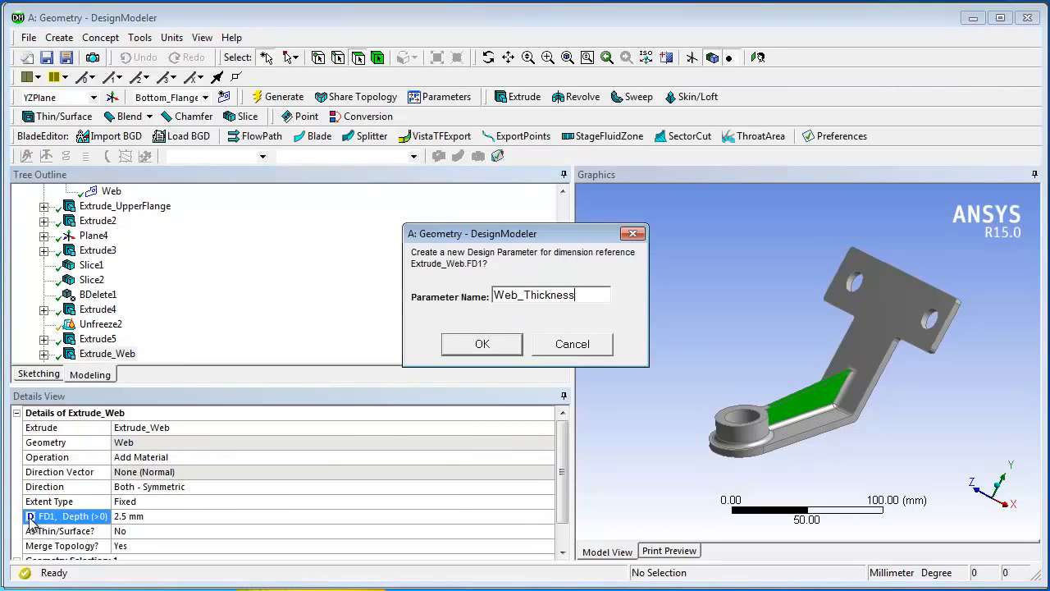
{"action": "left_click", "coordinate": [479, 344]}
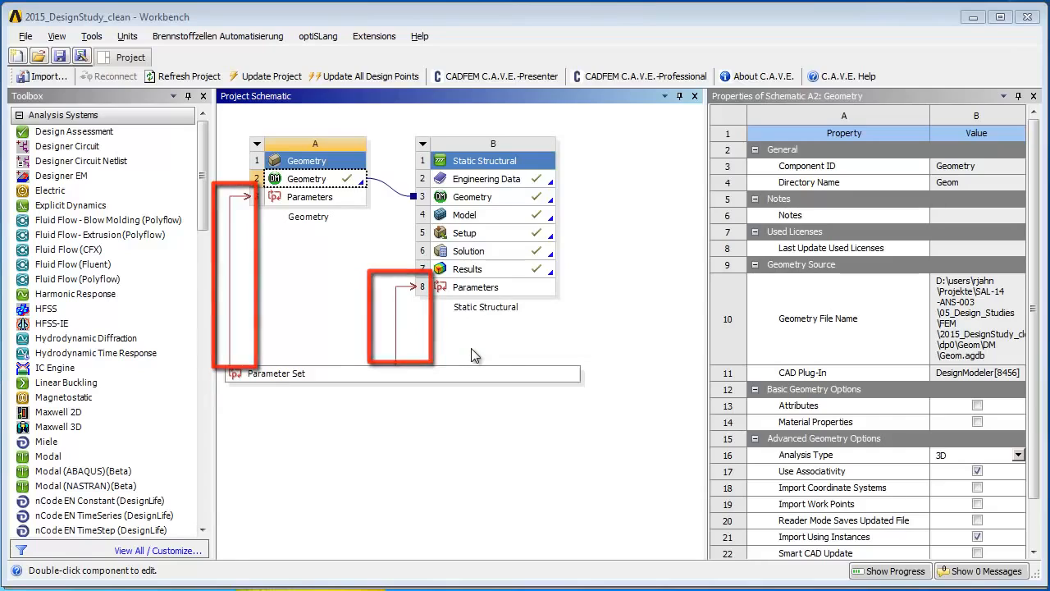
Step: Open the Static Structural setup in Mechanical and expose the geometry's Mass as an output parameter
{"action": "double_click", "coordinate": [480, 236]}
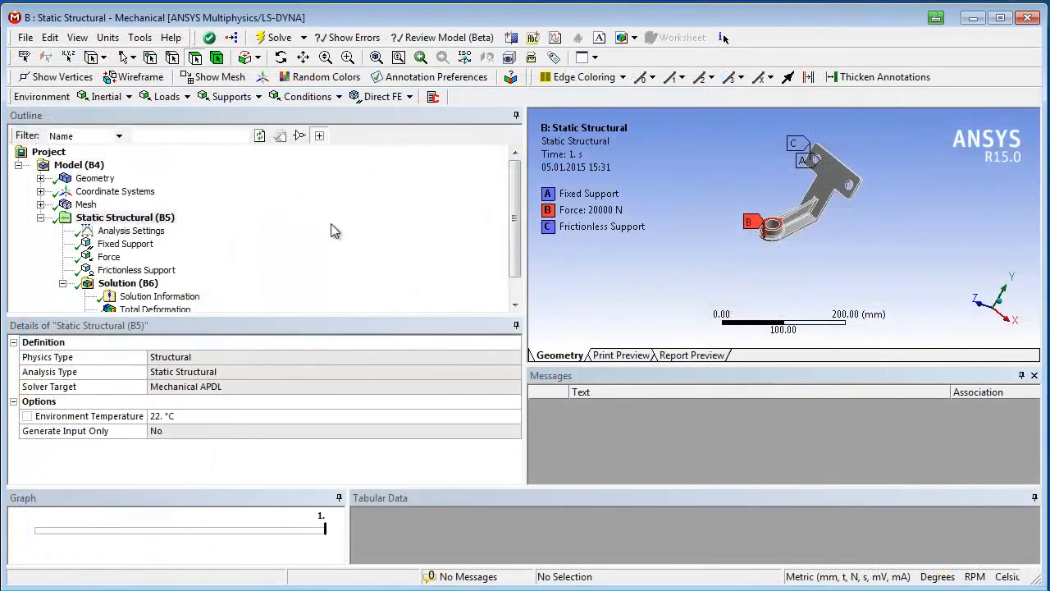
{"action": "left_click", "coordinate": [84, 184]}
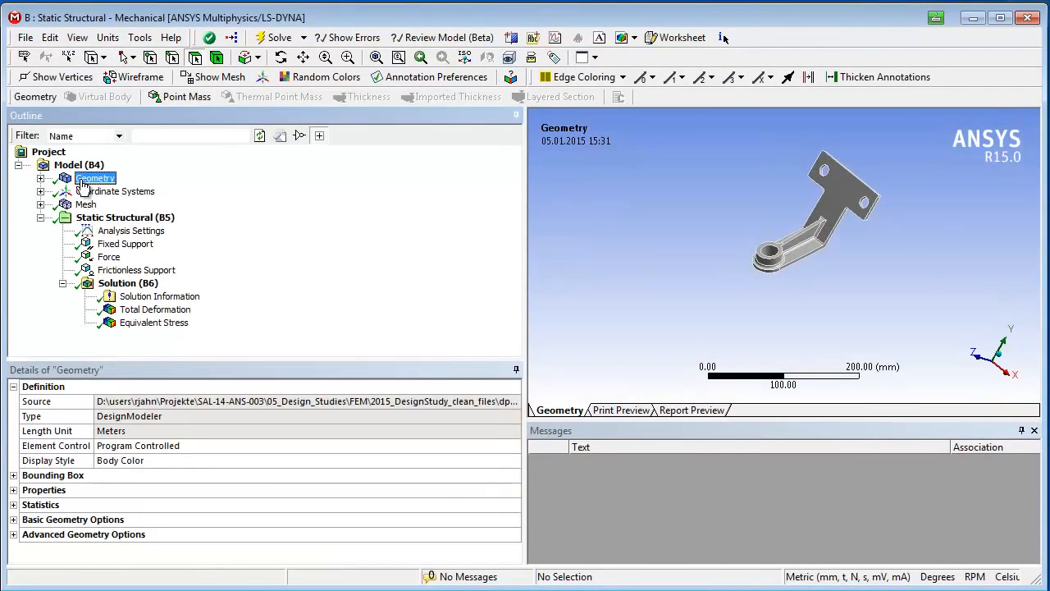
{"action": "left_click", "coordinate": [14, 490]}
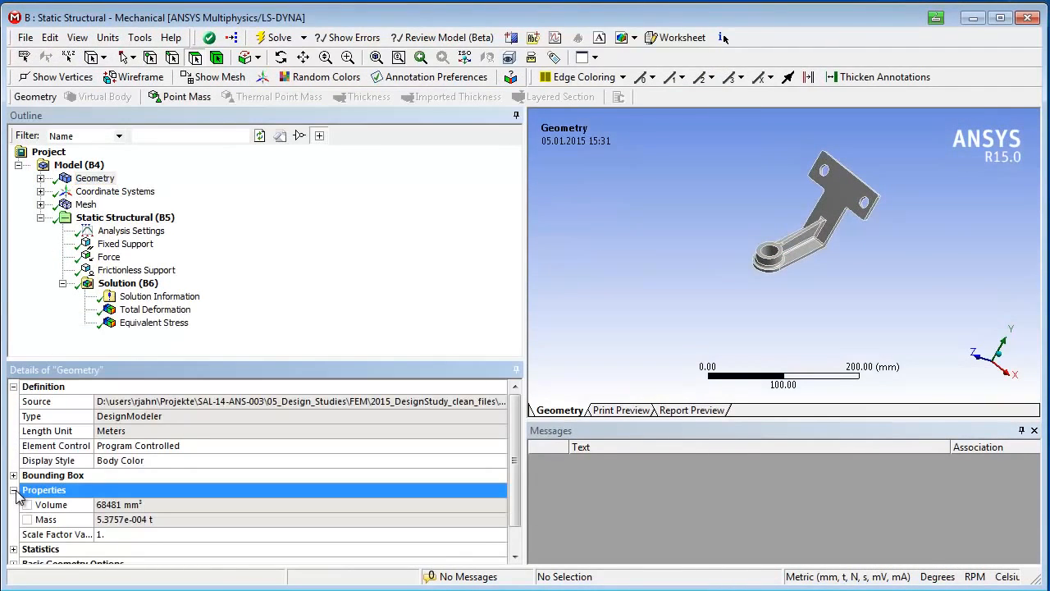
{"action": "left_click", "coordinate": [29, 520]}
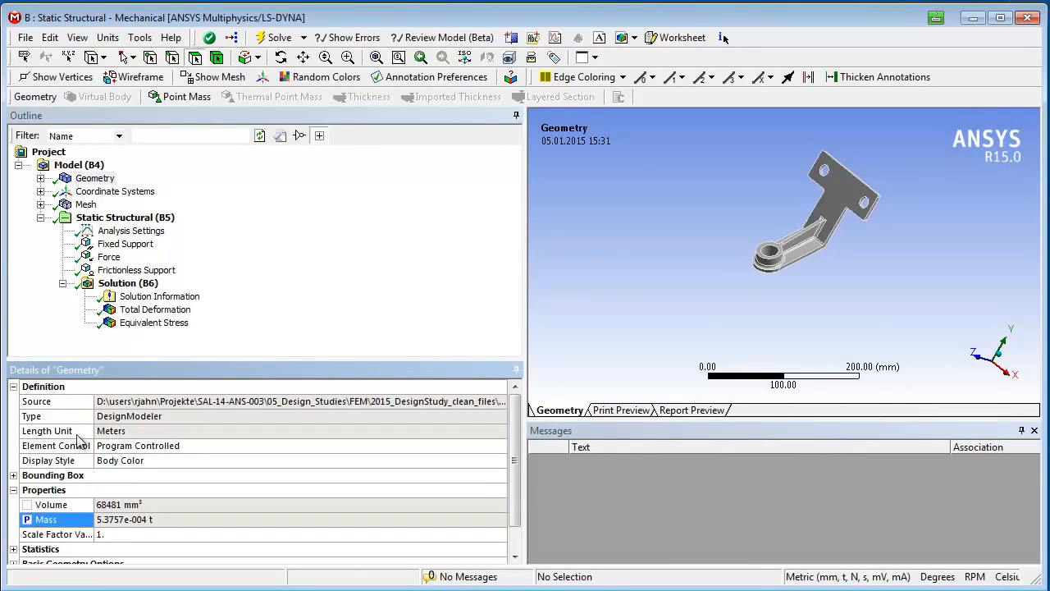
Step: Expose the Total Deformation result's Maximum as an output parameter
{"action": "left_click", "coordinate": [136, 311]}
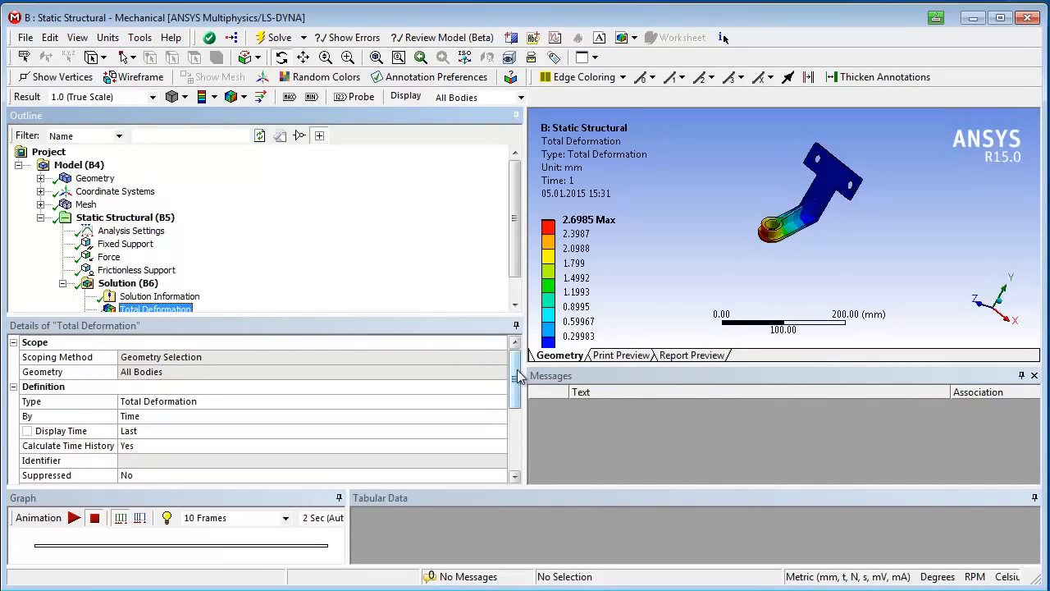
{"action": "left_click_drag", "start_coordinate": [518, 364], "coordinate": [519, 423]}
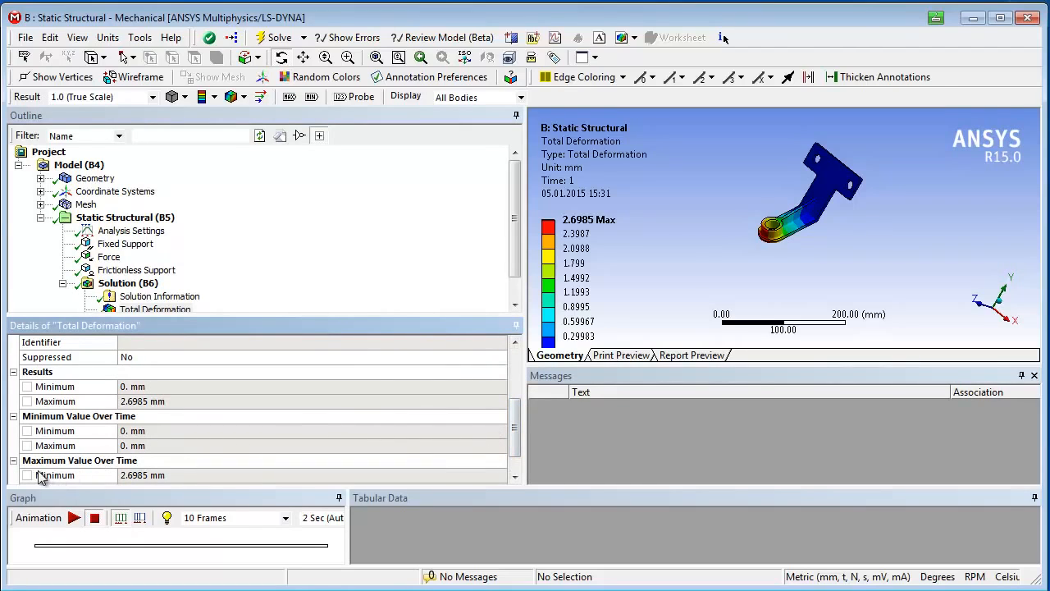
{"action": "left_click", "coordinate": [27, 401]}
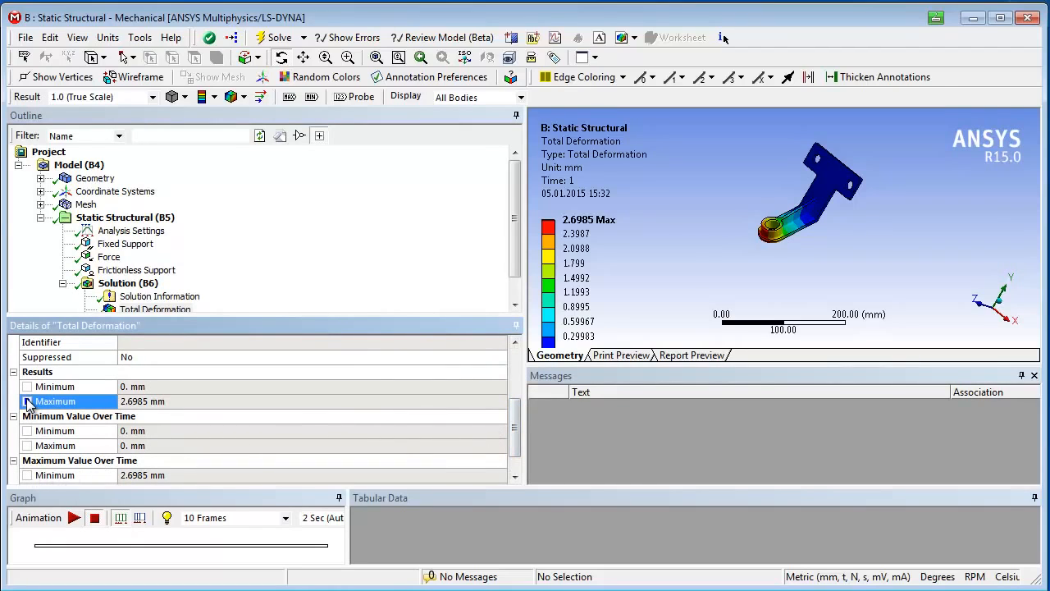
Step: Switch back to Workbench and open the Parameter Set for editing
{"action": "key", "text": "alt+Tab"}
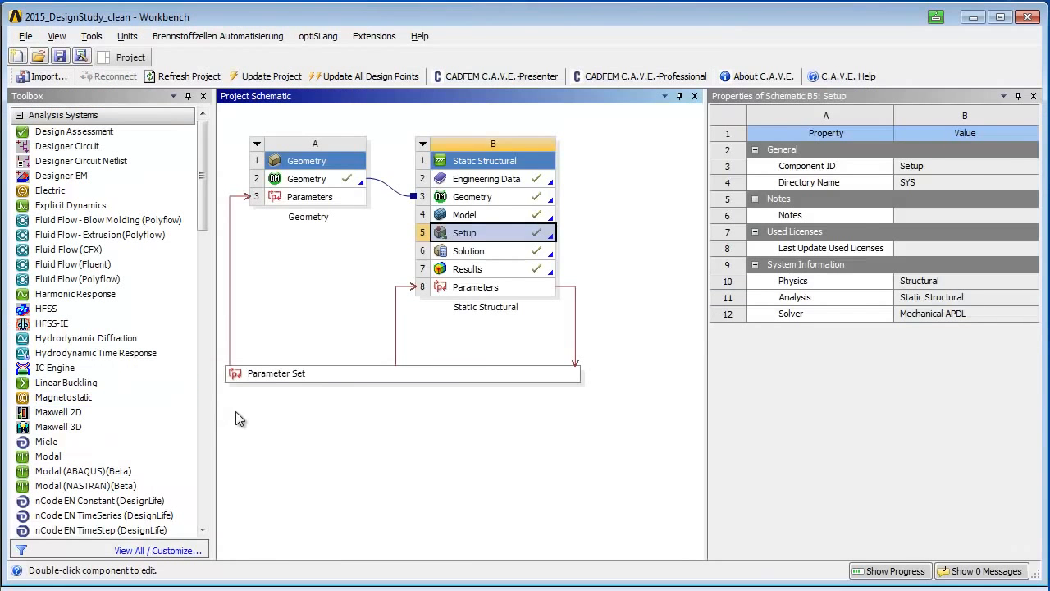
{"action": "left_click", "coordinate": [320, 377]}
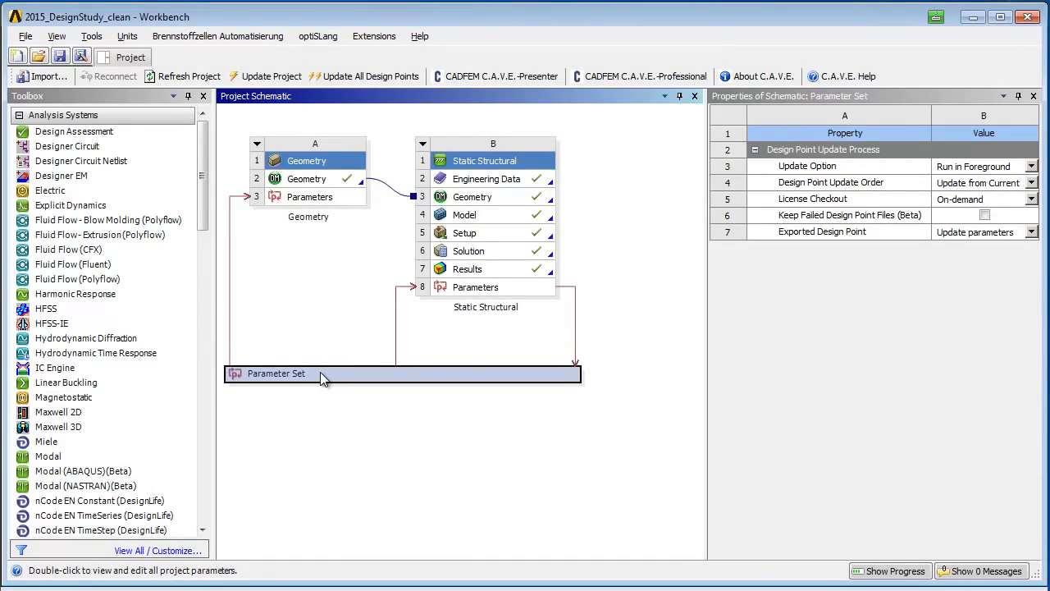
{"action": "right_click", "coordinate": [320, 373]}
{"action": "left_click", "coordinate": [374, 385]}
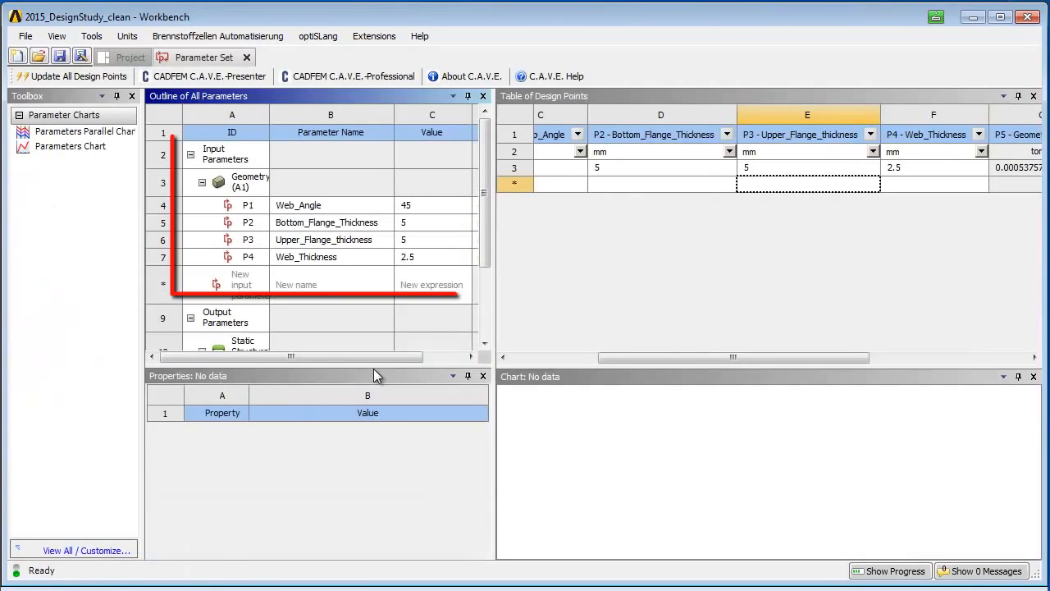
Step: Paste eight design points, DP 1 to DP 8, into the new row of the design points table
{"action": "left_click_drag", "start_coordinate": [374, 368], "coordinate": [384, 457]}
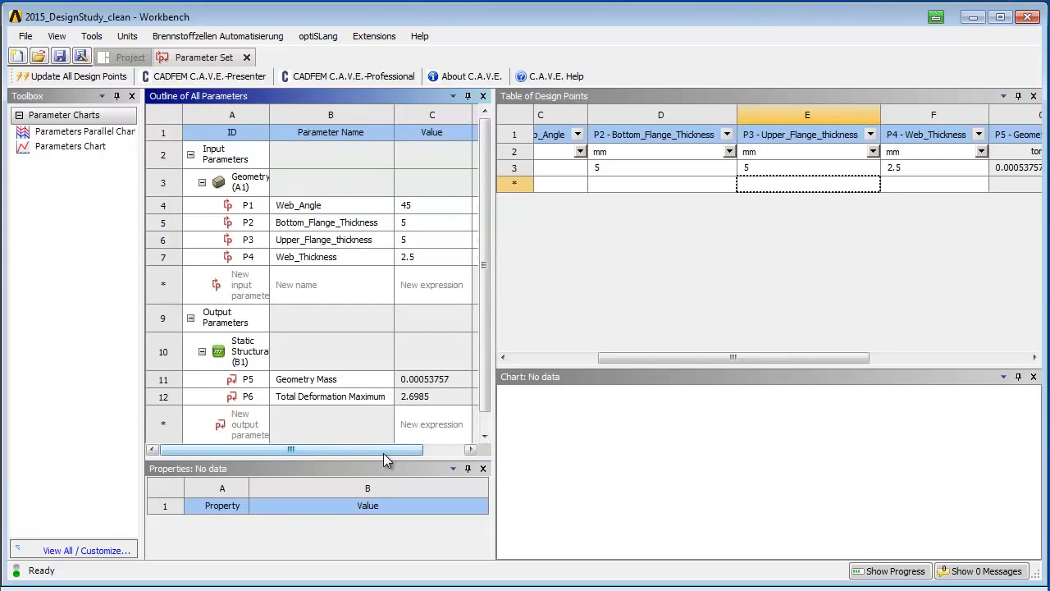
{"action": "left_click_drag", "start_coordinate": [605, 356], "coordinate": [483, 357]}
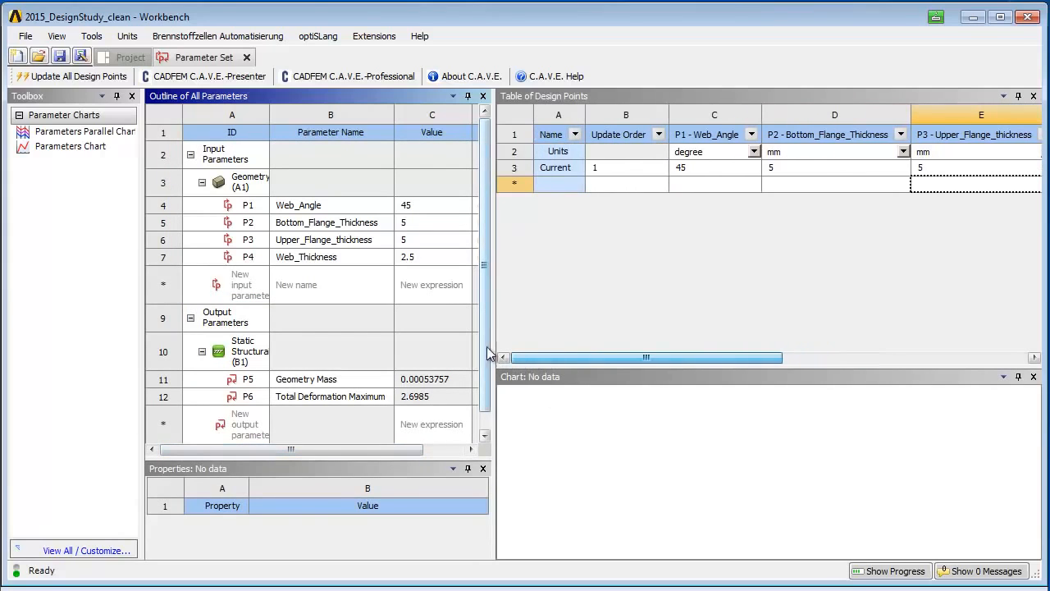
{"action": "left_click", "coordinate": [525, 172]}
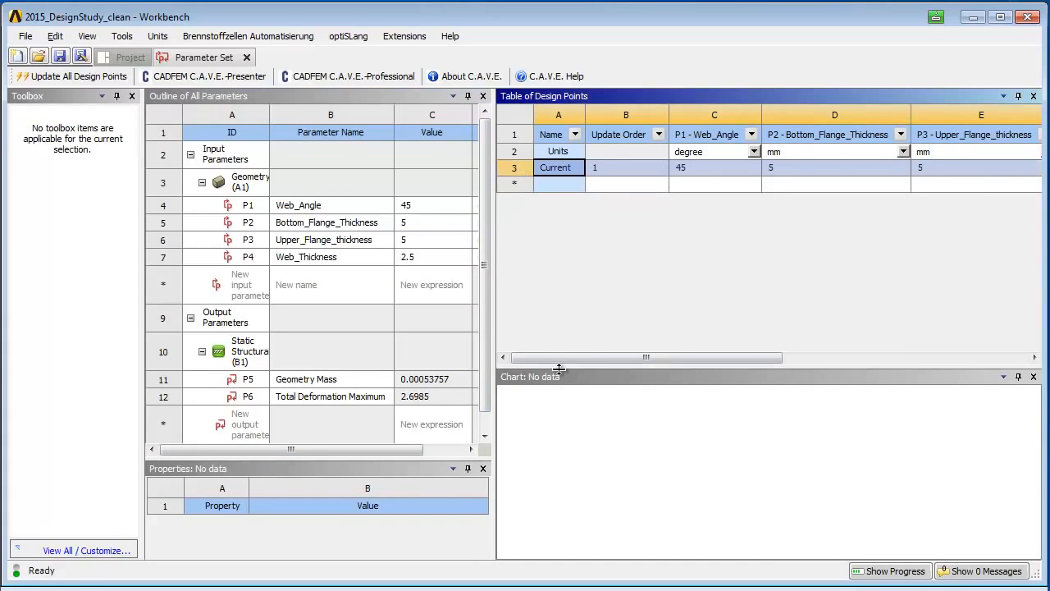
{"action": "left_click_drag", "start_coordinate": [558, 360], "coordinate": [861, 354]}
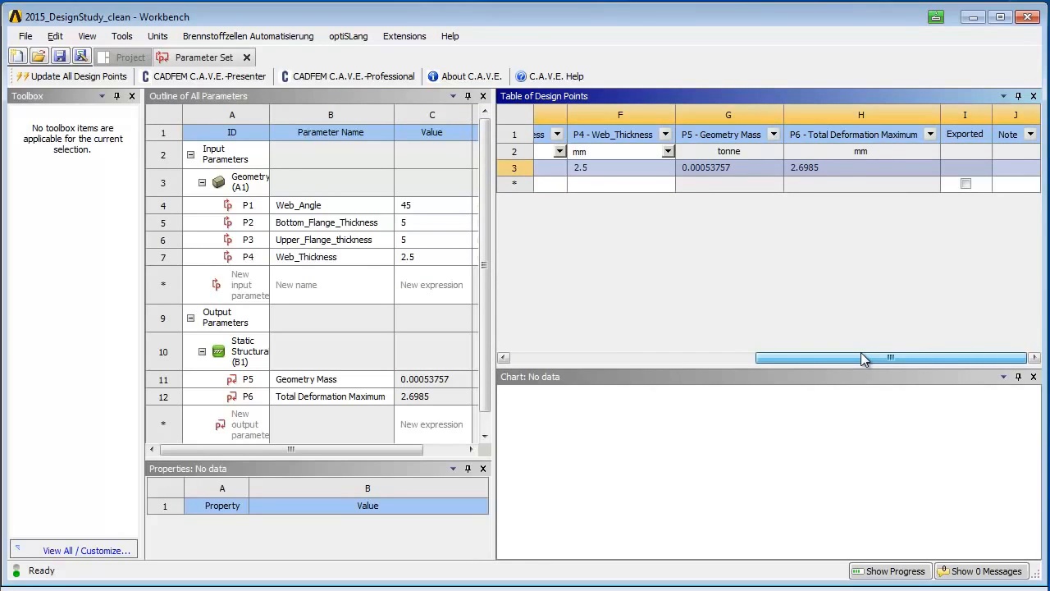
{"action": "left_click_drag", "start_coordinate": [862, 359], "coordinate": [539, 358]}
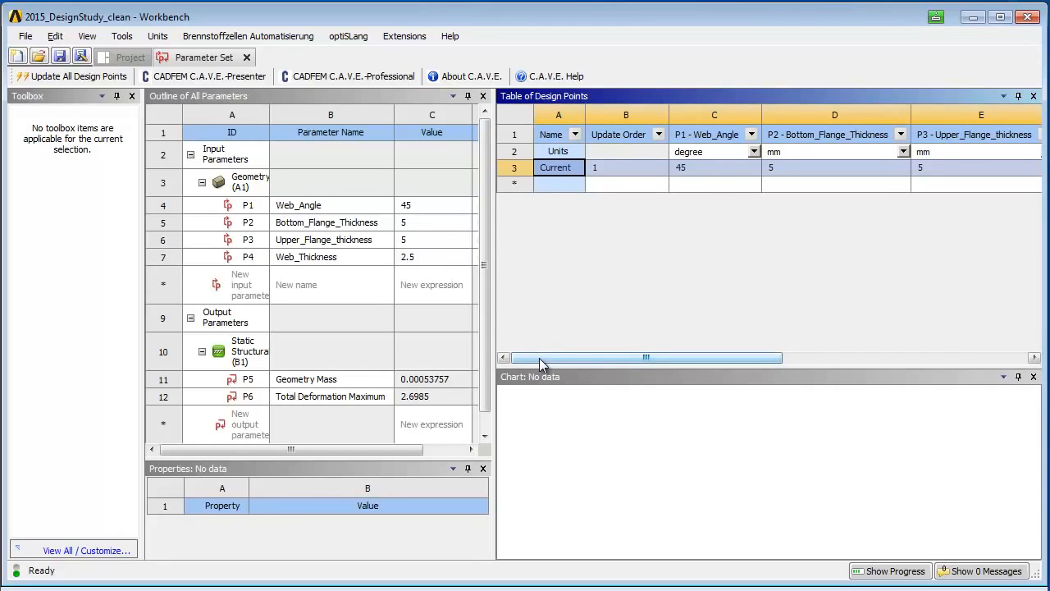
{"action": "left_click", "coordinate": [597, 184]}
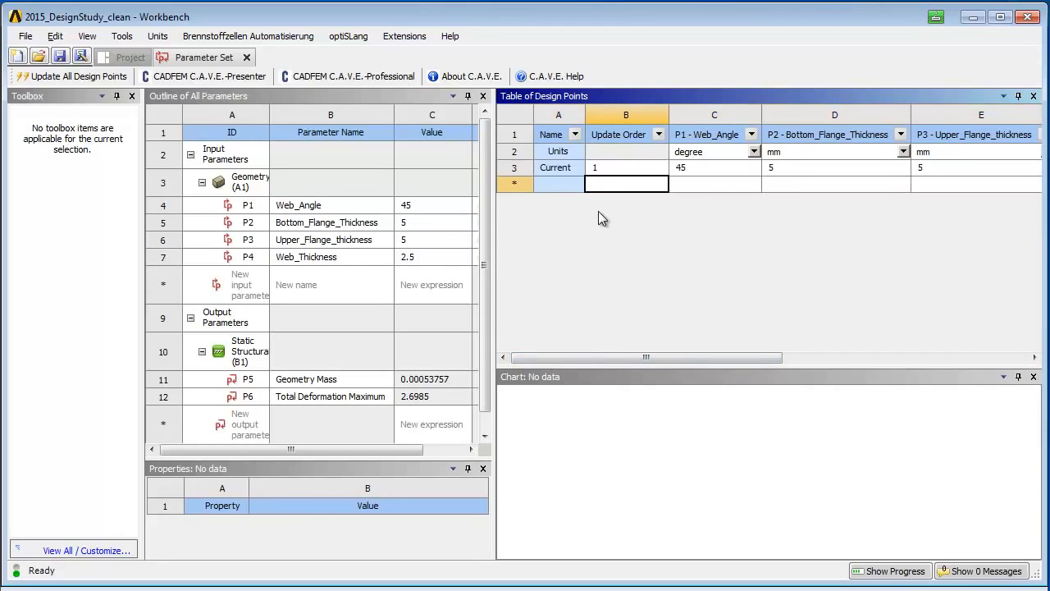
{"action": "key", "text": "ctrl+v"}
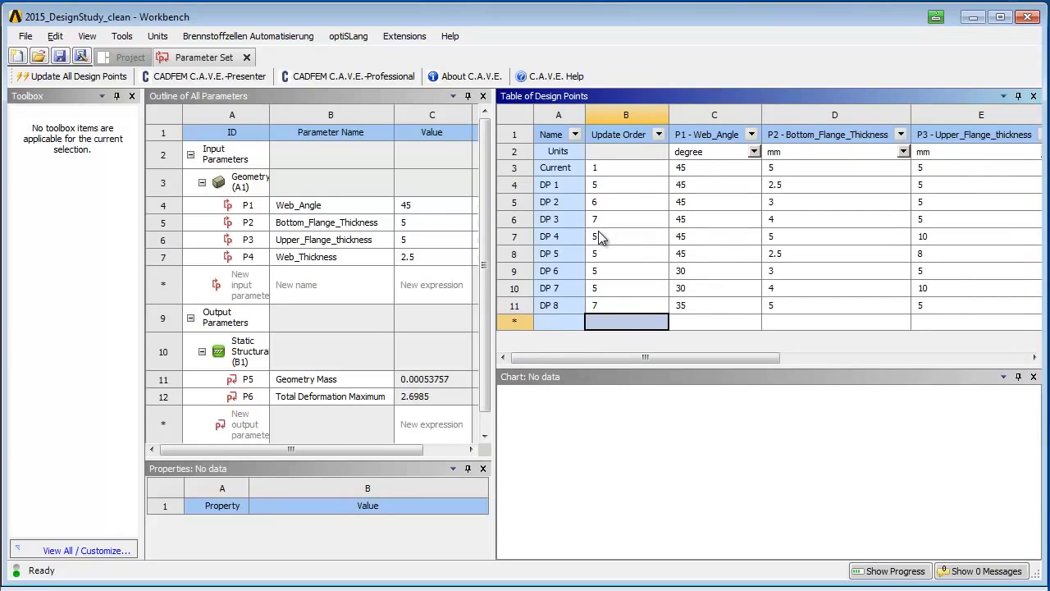
Step: Enable the Exported option for all design points
{"action": "left_click_drag", "start_coordinate": [617, 360], "coordinate": [870, 367]}
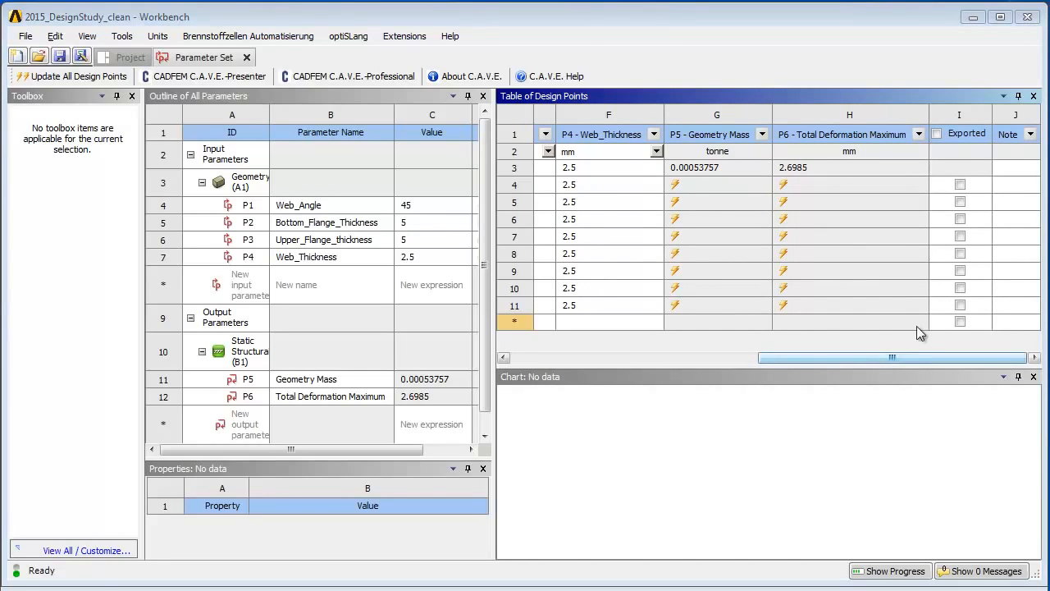
{"action": "left_click", "coordinate": [960, 202]}
{"action": "left_click", "coordinate": [960, 253]}
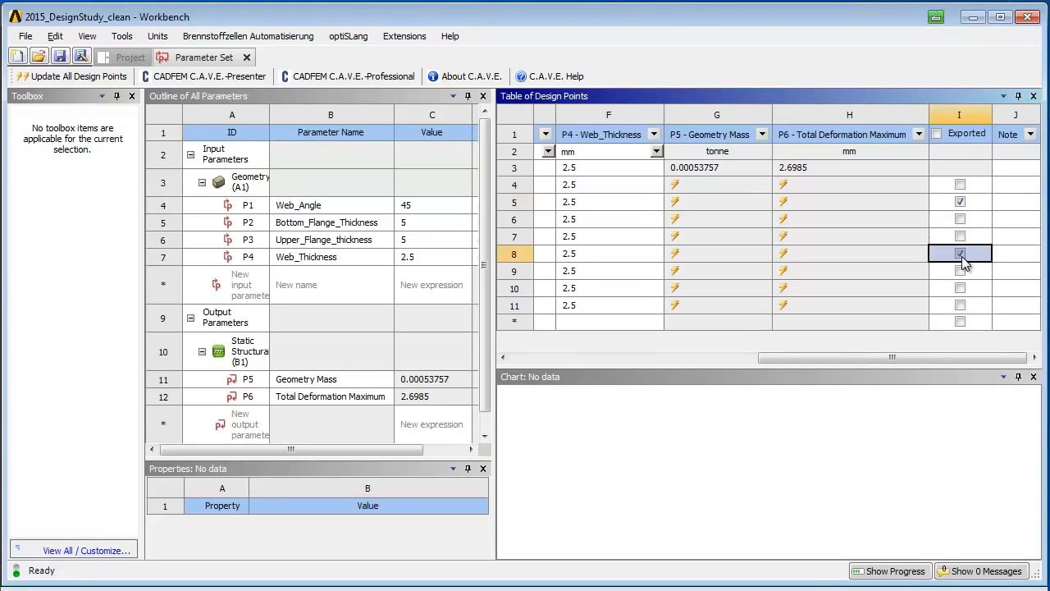
{"action": "left_click", "coordinate": [937, 134]}
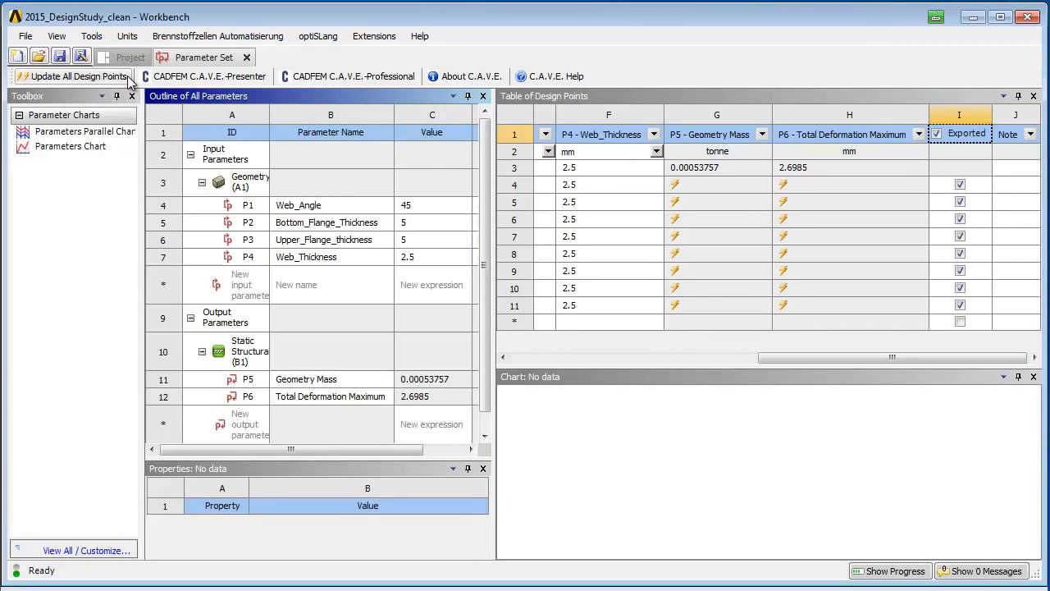
Step: Update all design points, accepting the change to update design points in order
{"action": "left_click", "coordinate": [119, 79]}
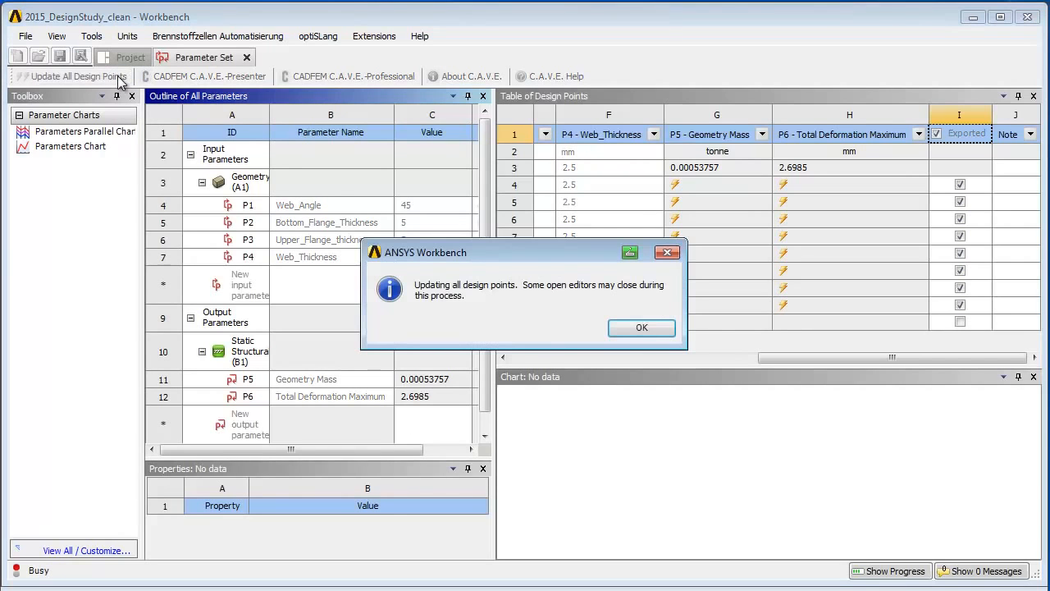
{"action": "left_click", "coordinate": [650, 330]}
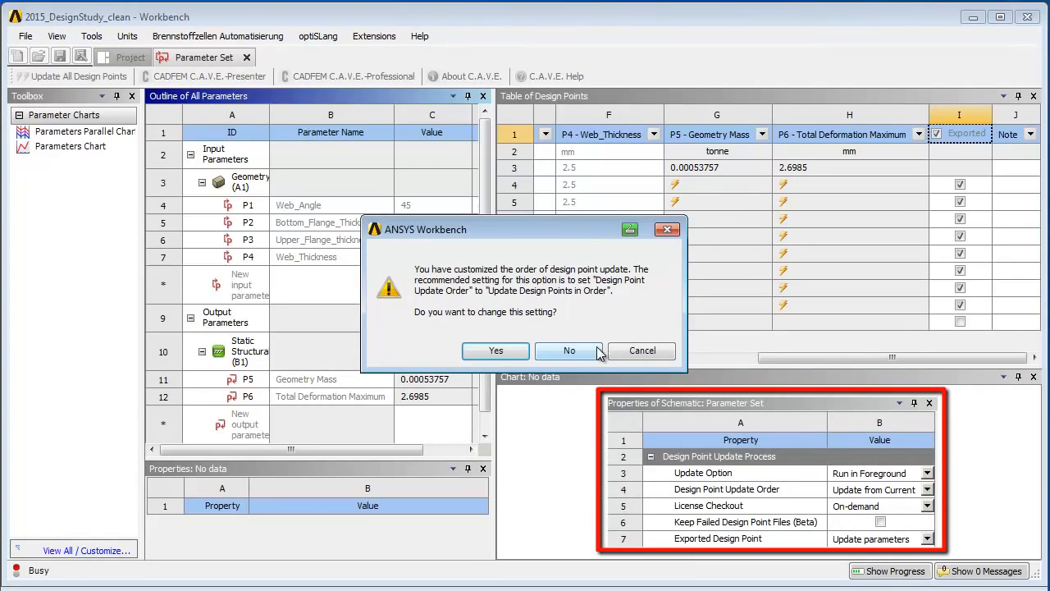
{"action": "left_click", "coordinate": [529, 353]}
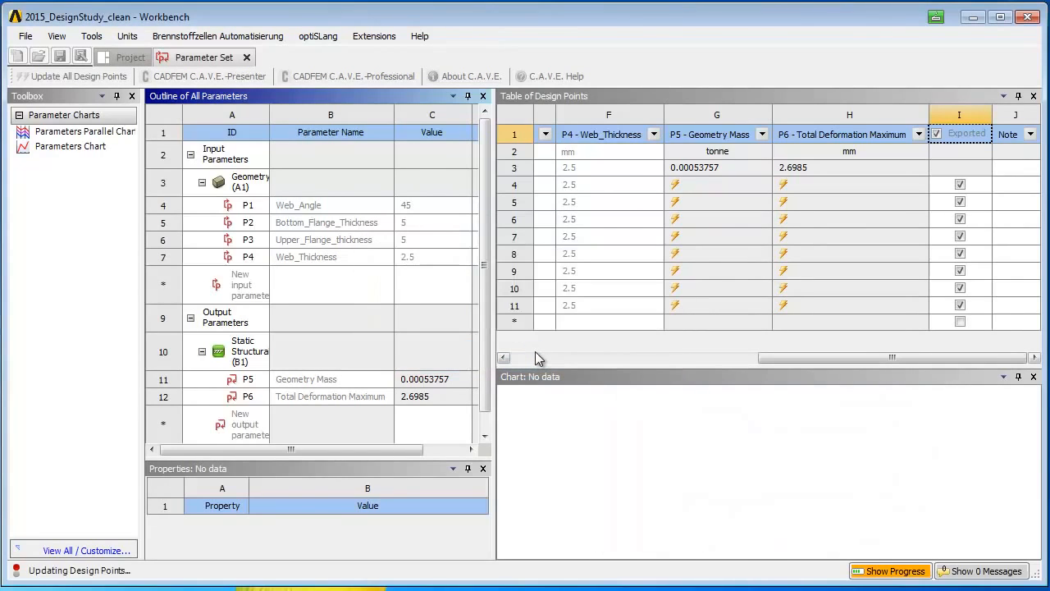